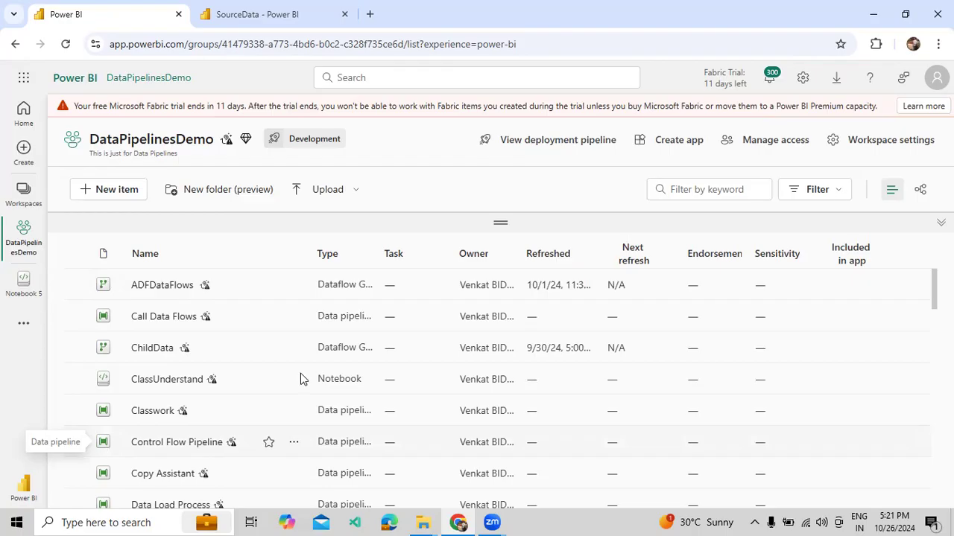
# Step: Open the list for creating a new item in the DataPipelinesDemo workspace and examine the Visualize data item types
pyautogui.click(135, 193)
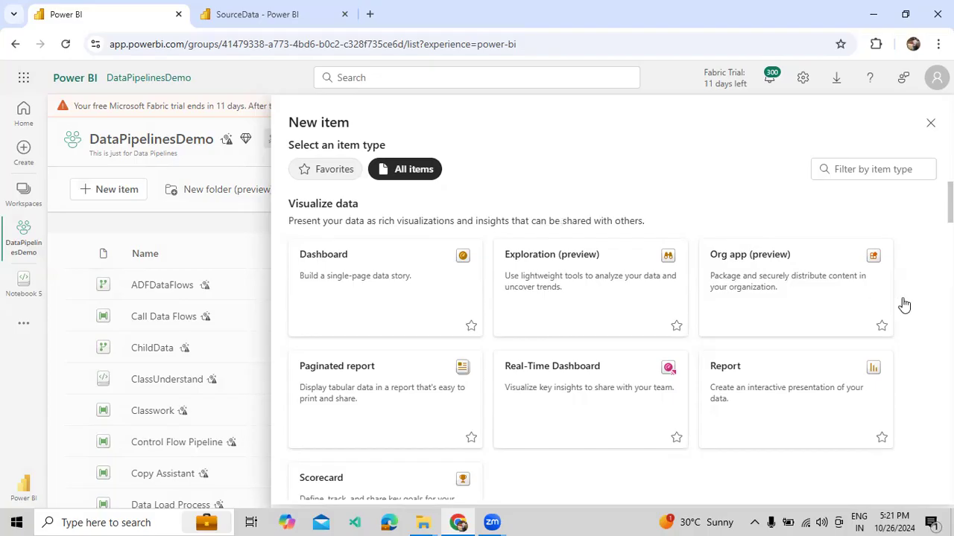
pyautogui.doubleClick(319, 207)
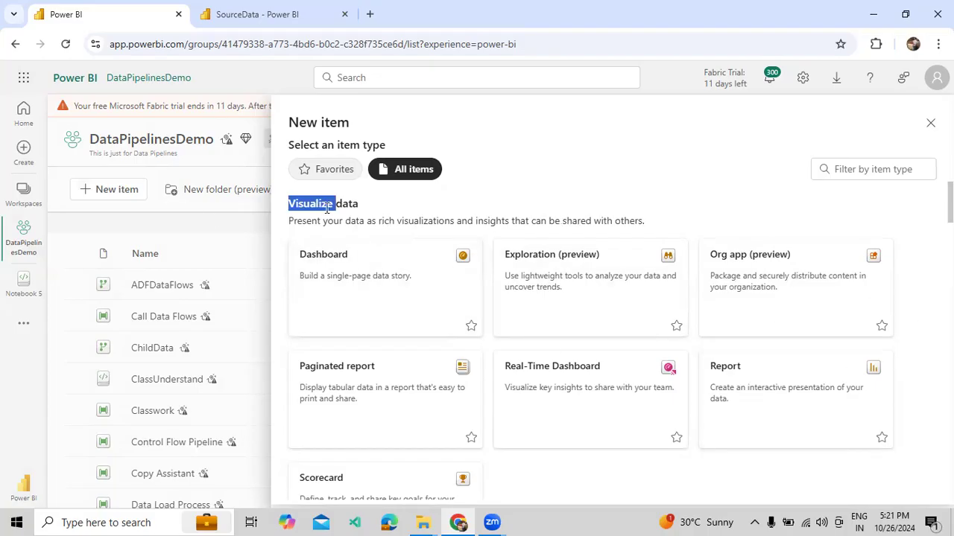
pyautogui.click(364, 211)
pyautogui.moveTo(364, 211); pyautogui.dragTo(280, 213)
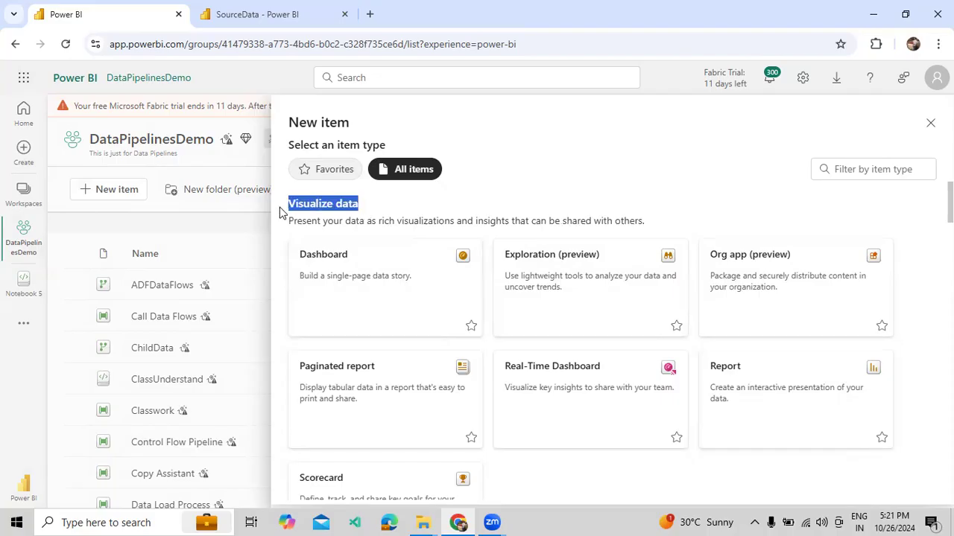
pyautogui.doubleClick(313, 209)
pyautogui.click(343, 210)
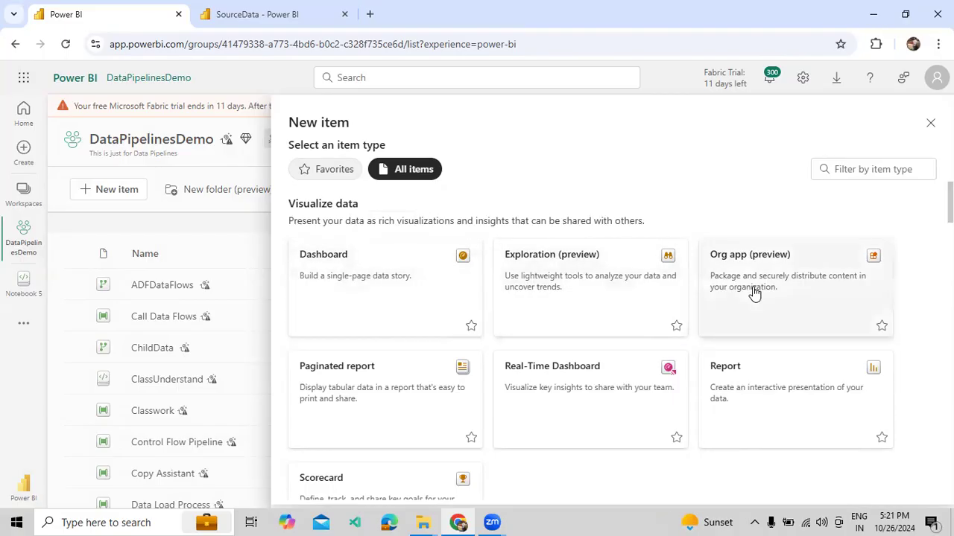
pyautogui.scroll(-1, 761, 317)
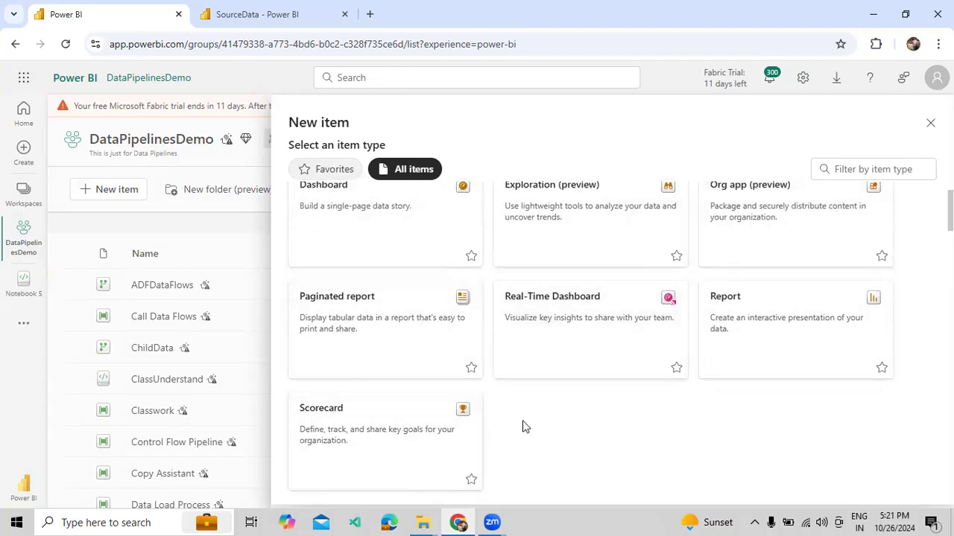
pyautogui.scroll(-1, 525, 426)
pyautogui.scroll(2, 535, 396)
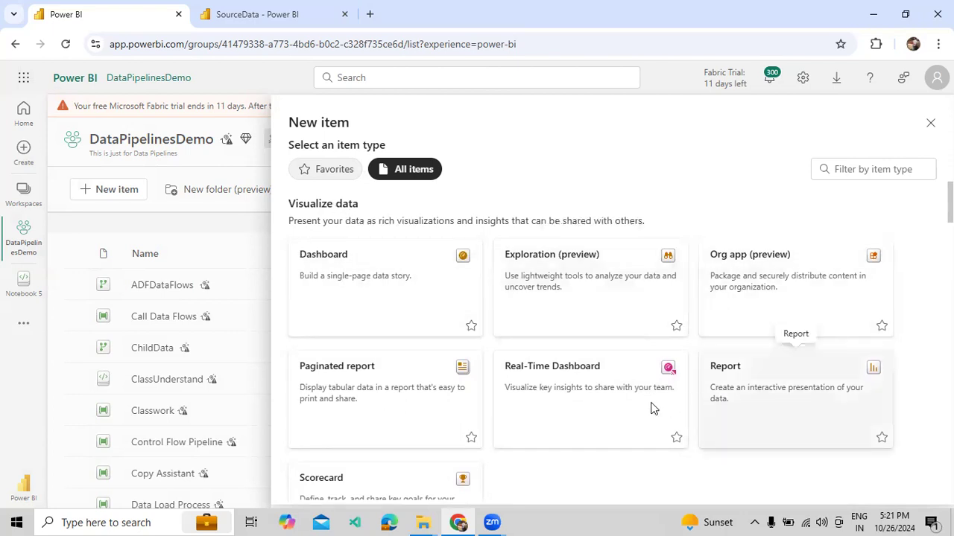
# Step: Examine the item types offered under Get data, from Copy job and Data pipeline through Notebook and Spark Job Definition
pyautogui.scroll(-1, 619, 416)
pyautogui.scroll(-1, 613, 418)
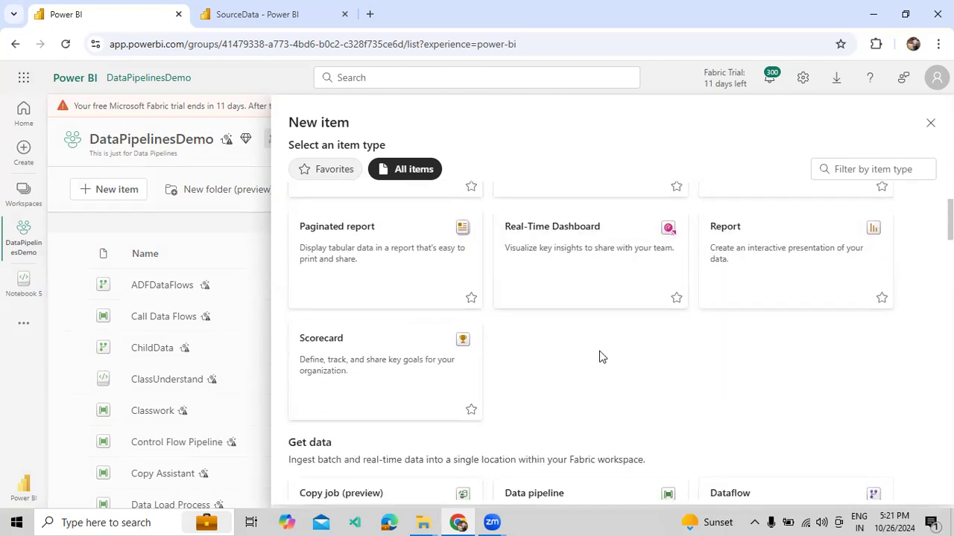
pyautogui.scroll(-2, 599, 348)
pyautogui.scroll(-1, 335, 287)
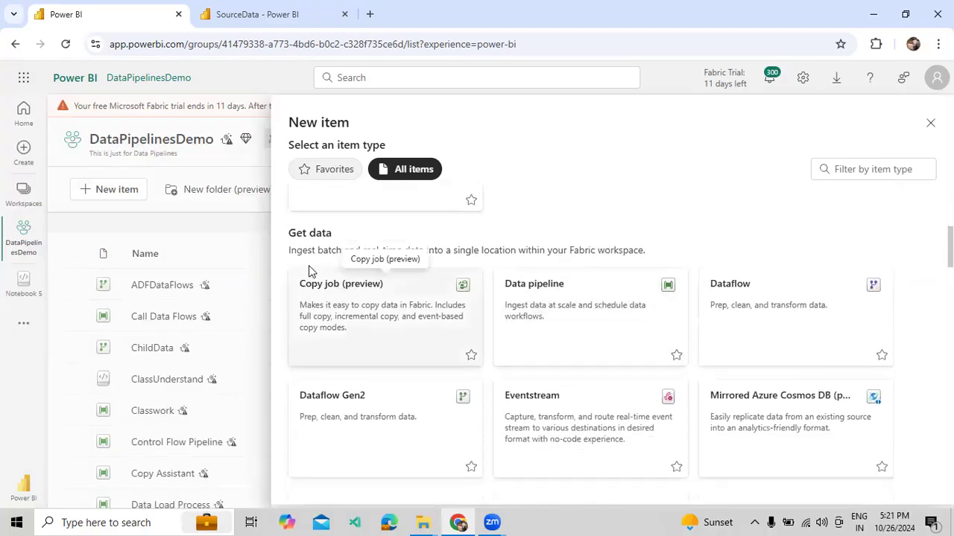
pyautogui.doubleClick(301, 233)
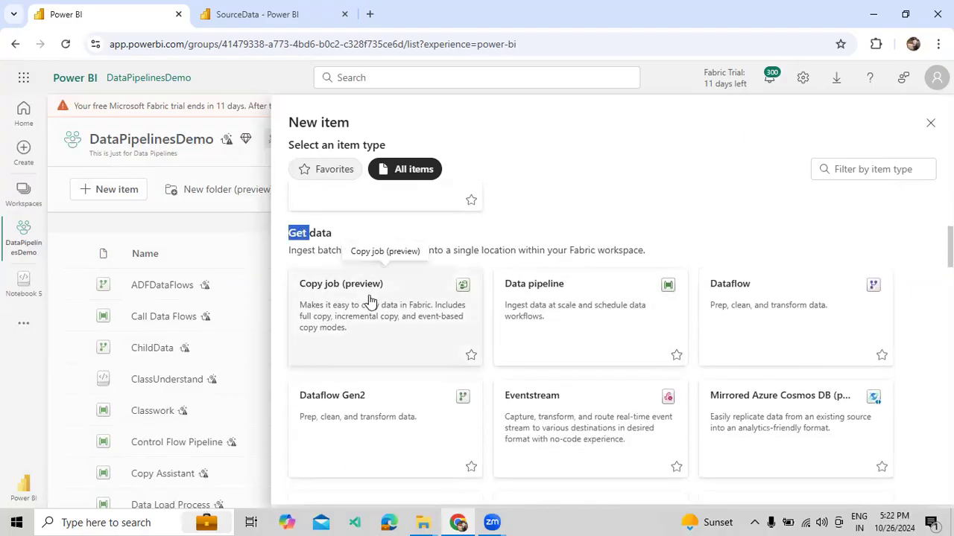
pyautogui.scroll(-1, 768, 338)
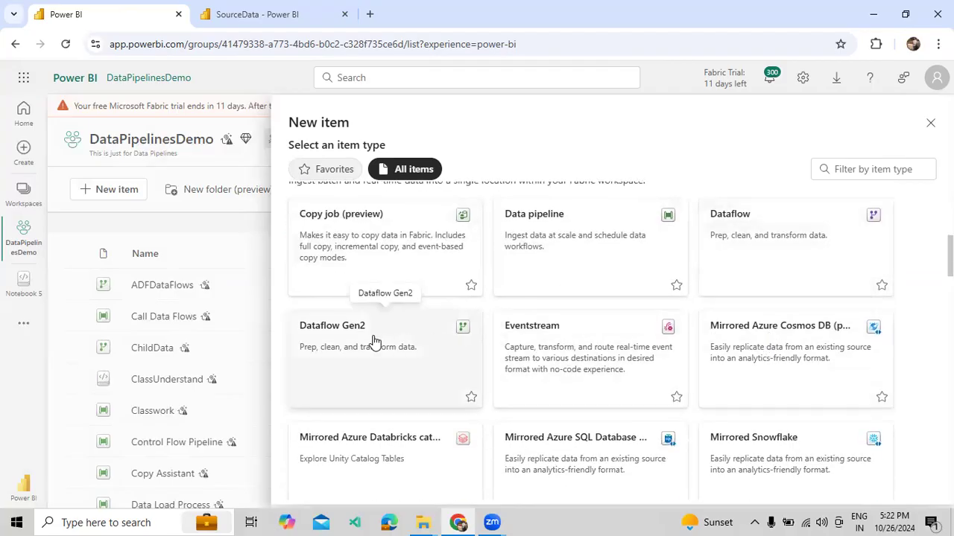
pyautogui.scroll(-2, 374, 341)
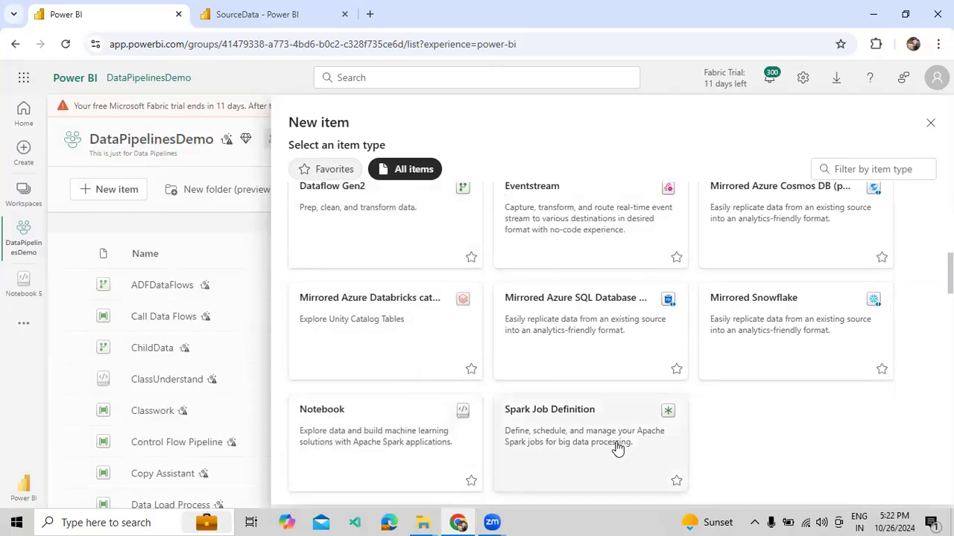
pyautogui.scroll(-1, 762, 413)
pyautogui.scroll(3, 749, 362)
pyautogui.scroll(2, 521, 283)
pyautogui.doubleClick(320, 304)
pyautogui.click(321, 304)
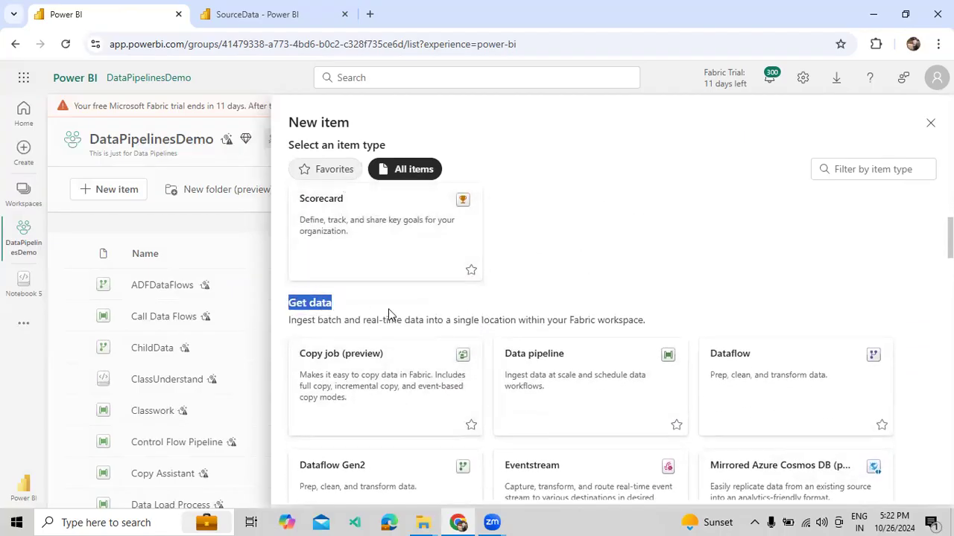
# Step: Examine the item types offered under Store data, including Eventhouse, Lakehouse, Semantic model and Warehouse
pyautogui.scroll(-5, 616, 328)
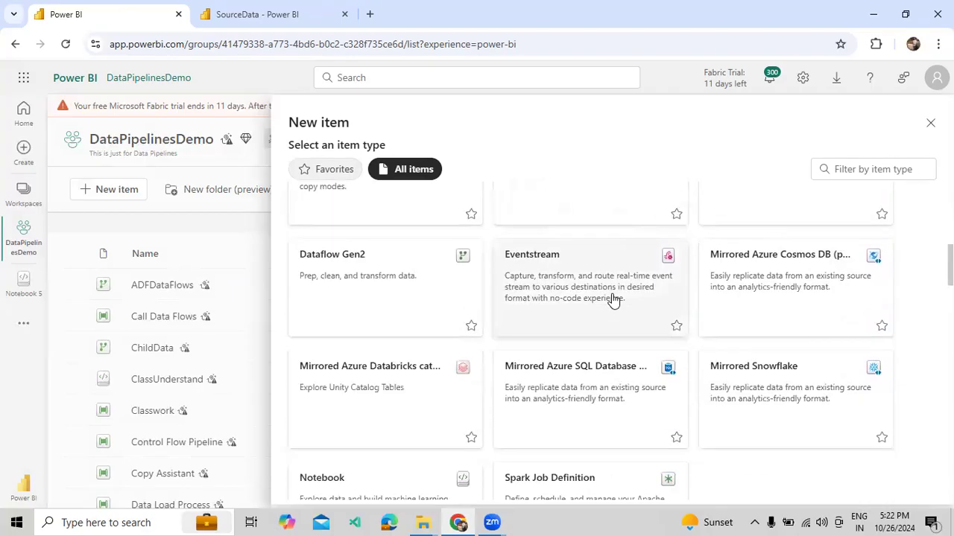
pyautogui.scroll(-1, 589, 307)
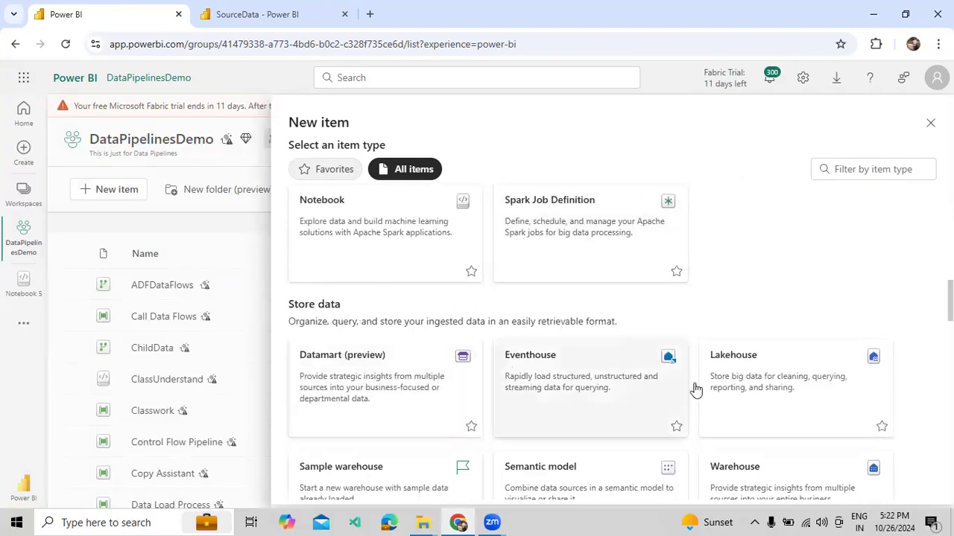
pyautogui.scroll(-1, 786, 391)
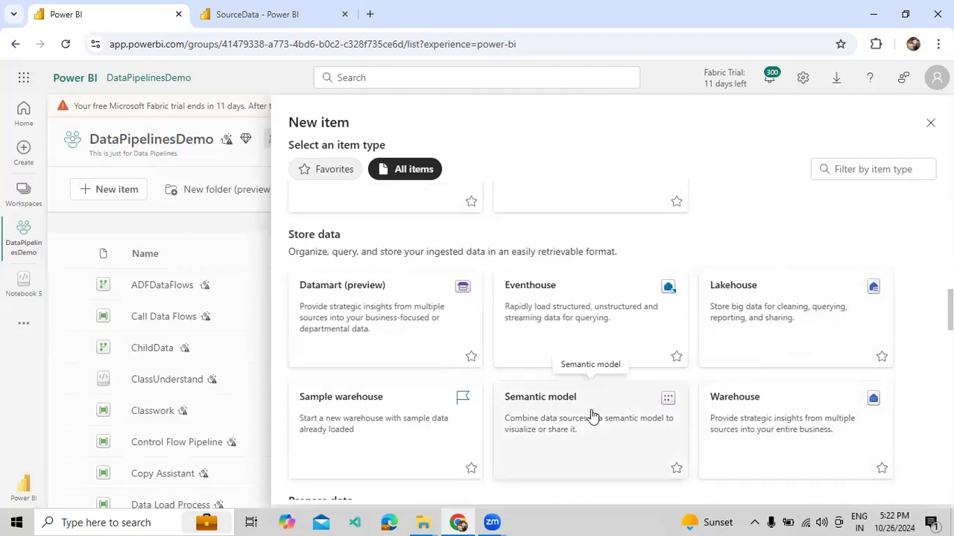
pyautogui.scroll(-1, 388, 410)
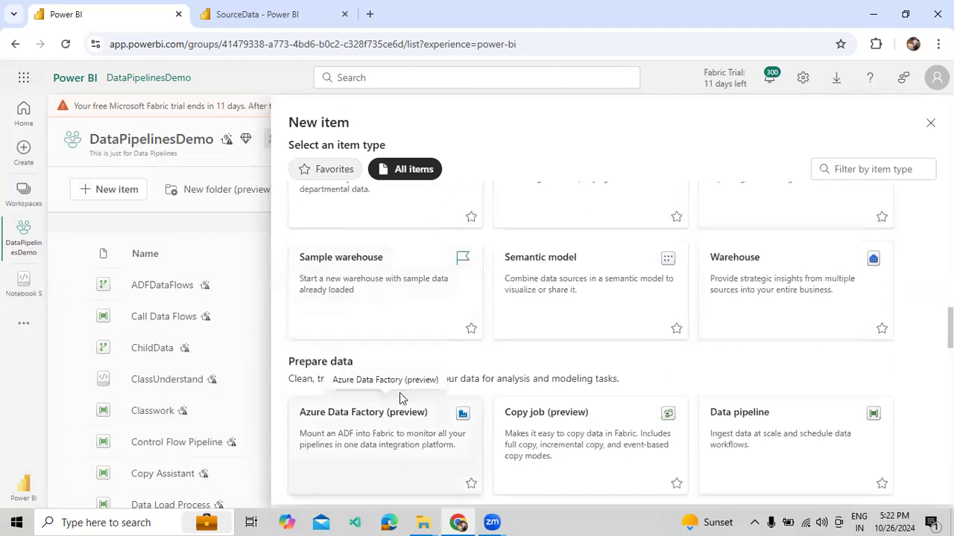
pyautogui.scroll(1, 447, 361)
pyautogui.doubleClick(329, 235)
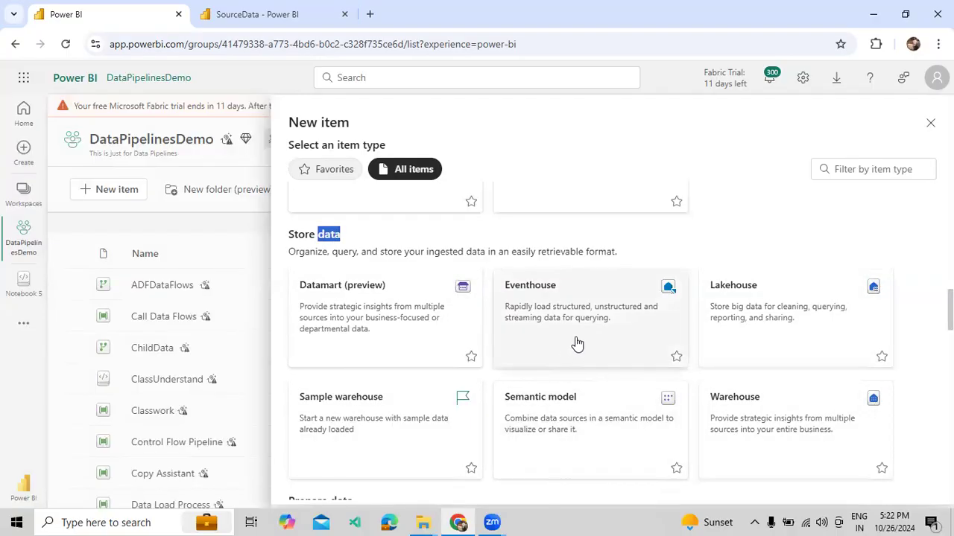
# Step: Examine the item types offered under Prepare data, including Azure Data Factory, Copy job, Dataflow and Dataflow Gen2
pyautogui.scroll(-3, 577, 344)
pyautogui.tripleClick(332, 289)
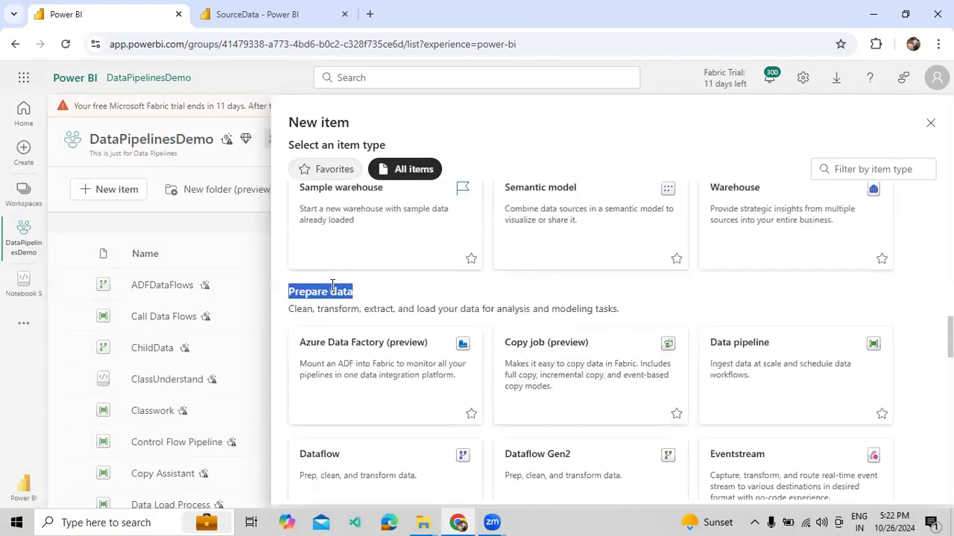
pyautogui.click(403, 298)
pyautogui.scroll(-1, 403, 298)
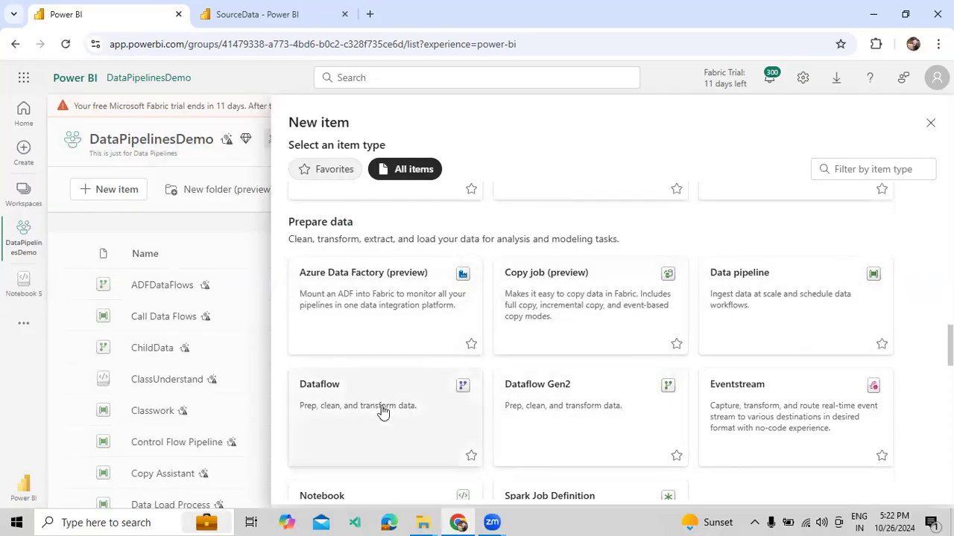
pyautogui.scroll(-1, 381, 412)
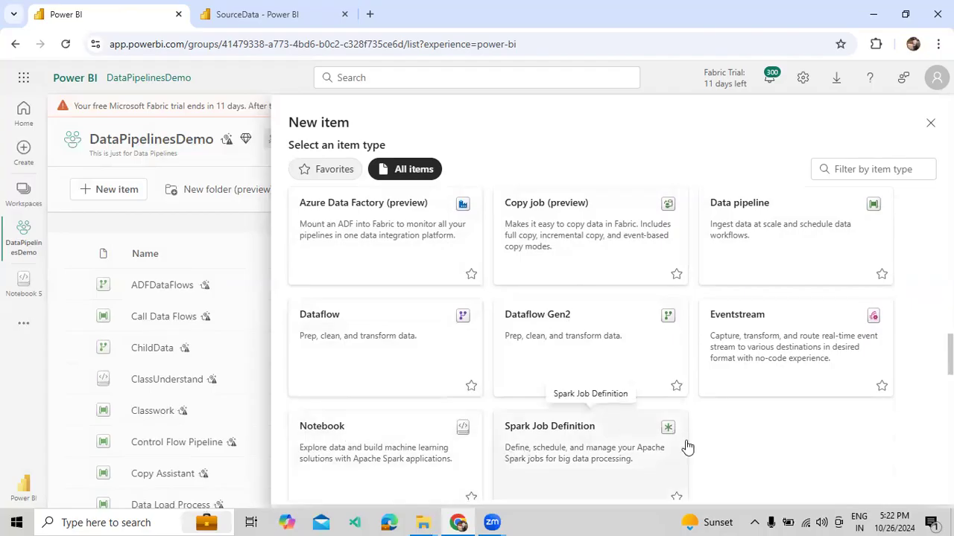
pyautogui.scroll(1, 532, 341)
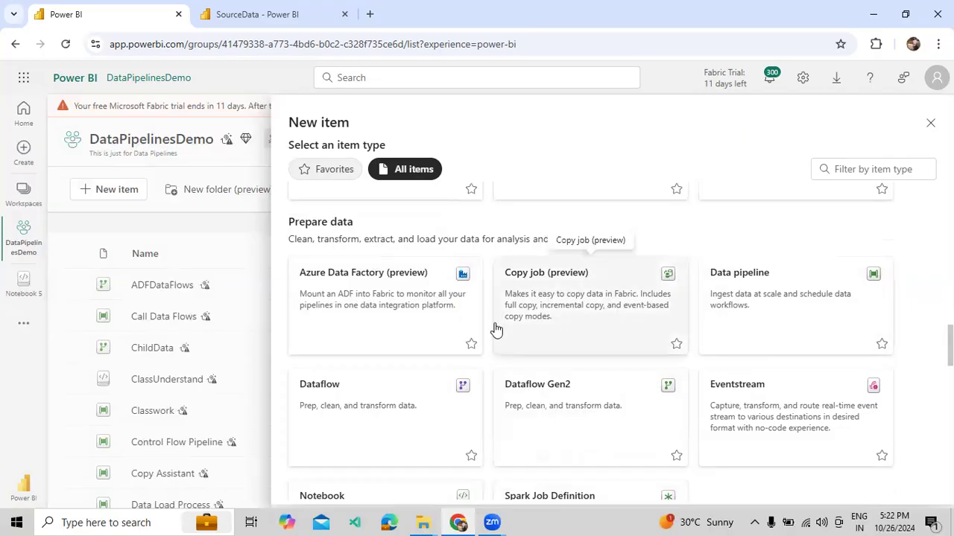
# Step: Compare the item types under Get data with those repeated under Prepare data
pyautogui.scroll(-3, 538, 322)
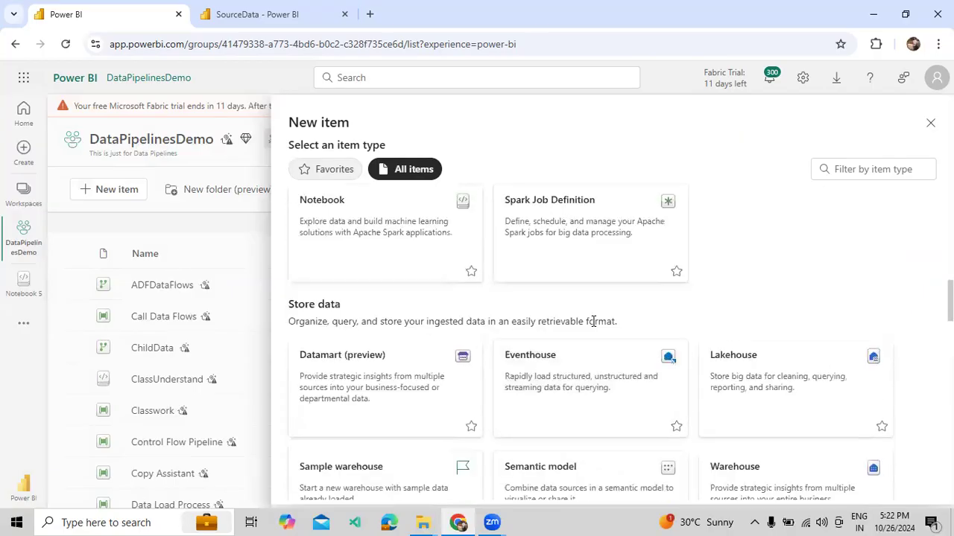
pyautogui.scroll(3, 477, 316)
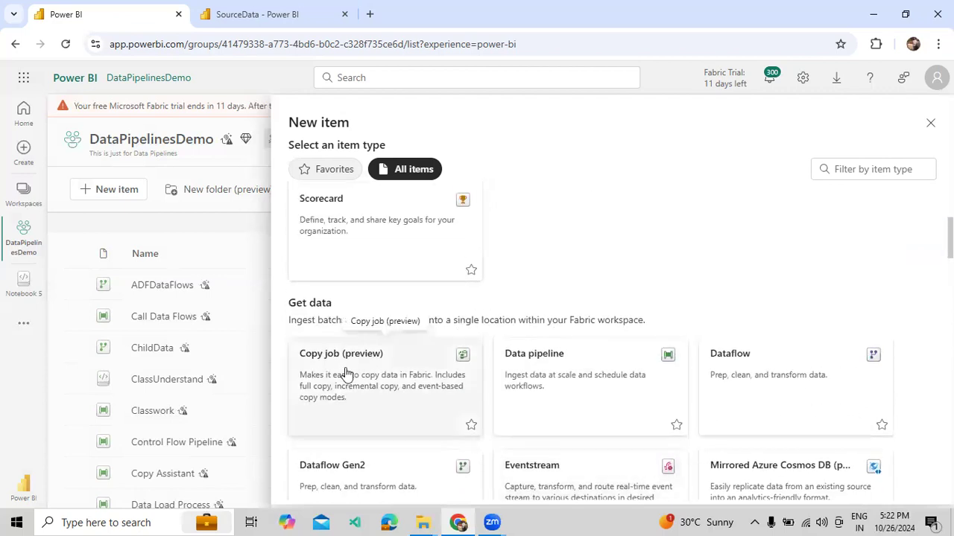
pyautogui.scroll(-1, 357, 357)
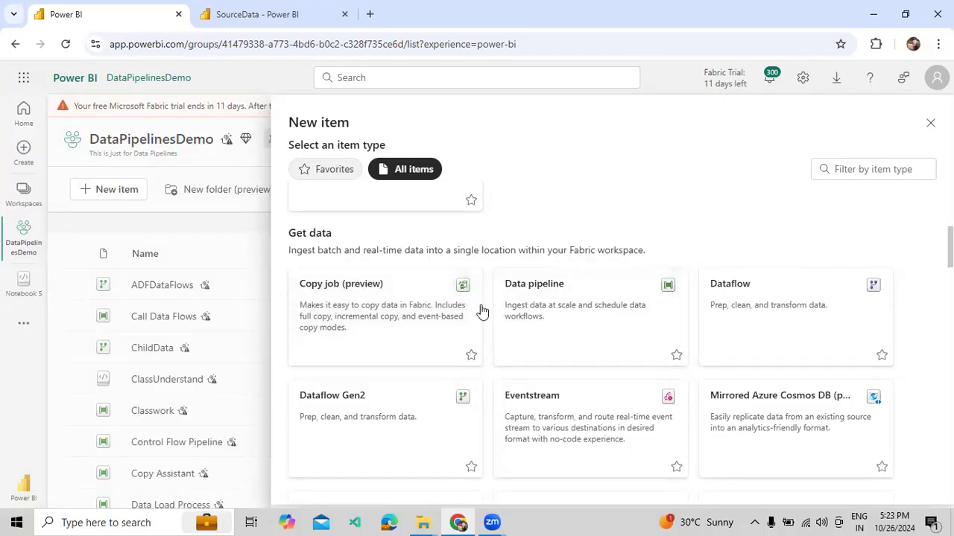
pyautogui.scroll(-10, 470, 305)
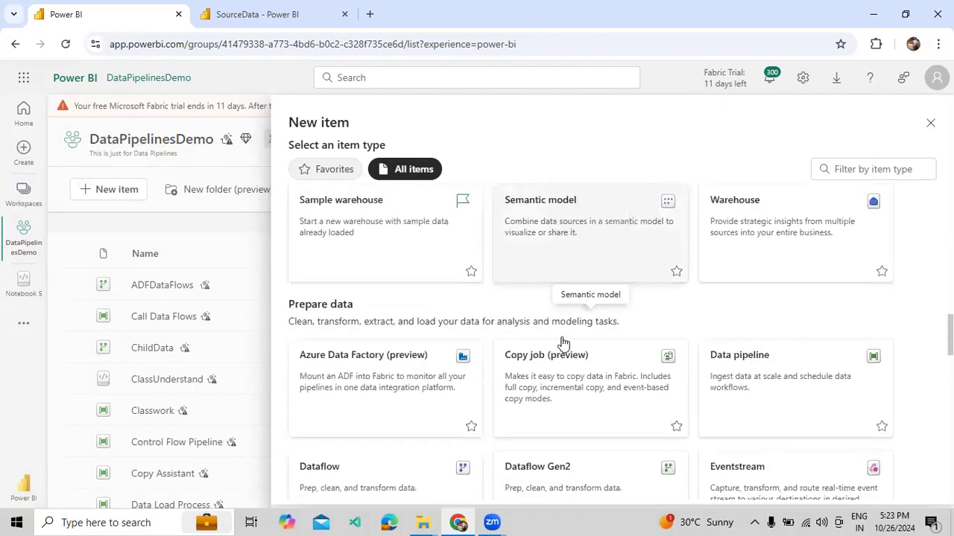
pyautogui.scroll(-1, 562, 343)
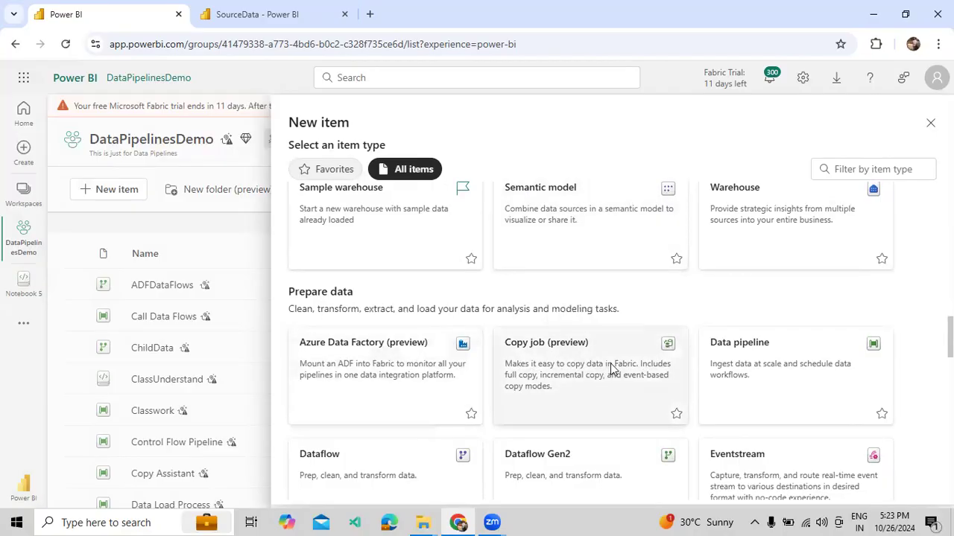
pyautogui.scroll(-2, 742, 378)
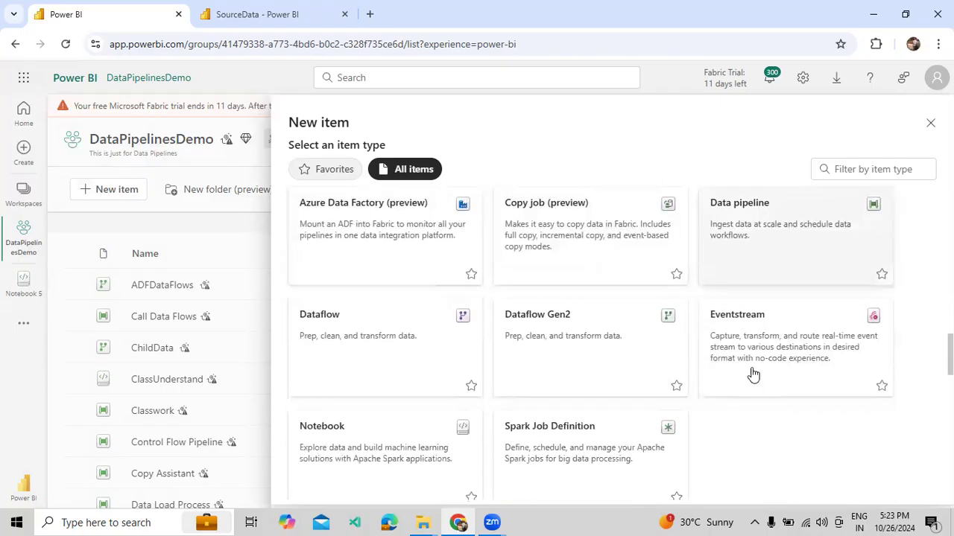
# Step: Examine the item types offered under Analyze and train data, including AI Skill, Environment, Experiment and ML model
pyautogui.scroll(-3, 753, 361)
pyautogui.scroll(-1, 750, 302)
pyautogui.moveTo(336, 254); pyautogui.dragTo(387, 249)
pyautogui.click(399, 247)
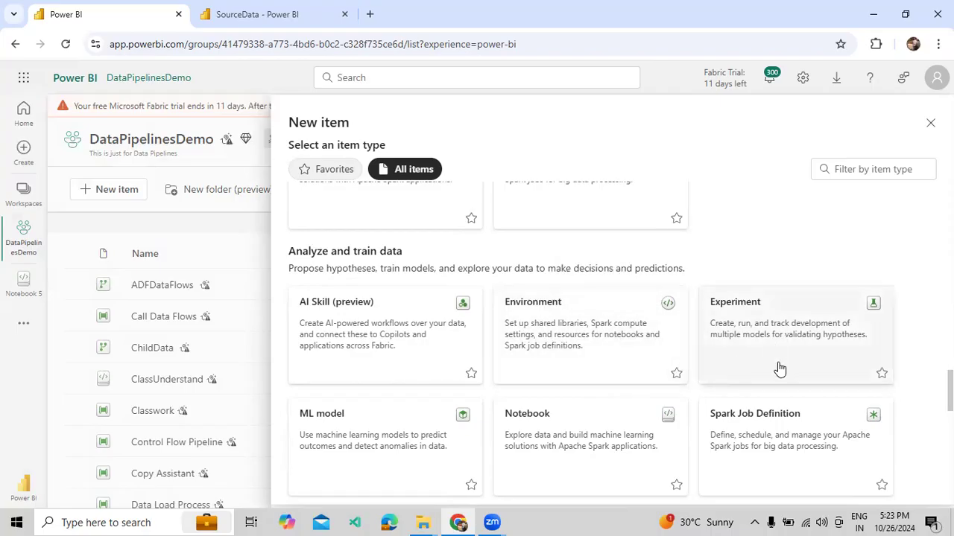
pyautogui.scroll(-1, 452, 357)
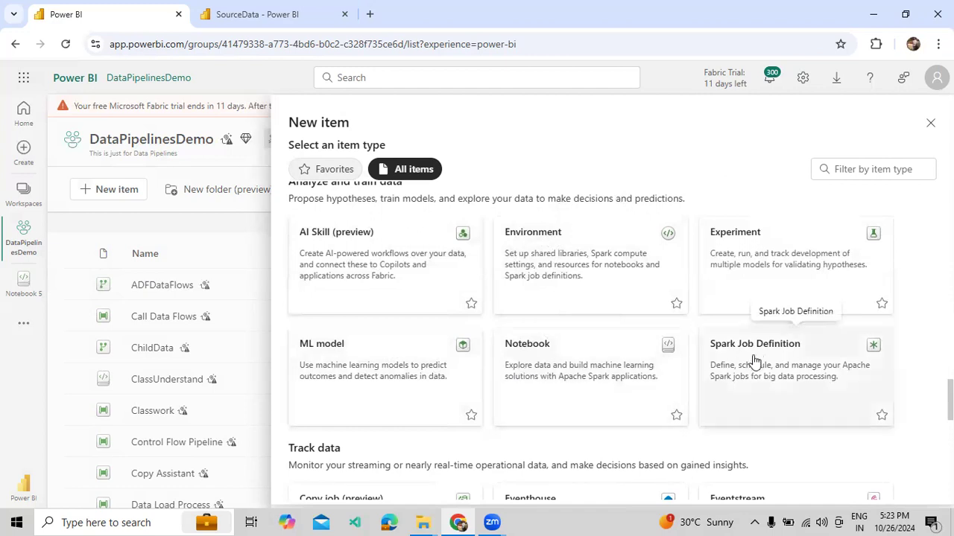
# Step: Examine the remaining item types under Track data, Develop data and Others, and return to the start of the list
pyautogui.scroll(-3, 753, 361)
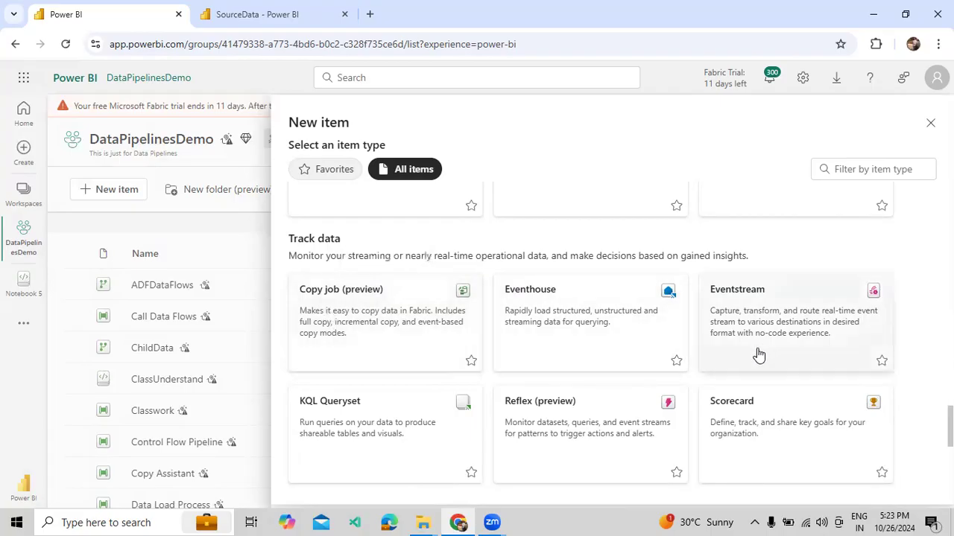
pyautogui.scroll(-1, 760, 354)
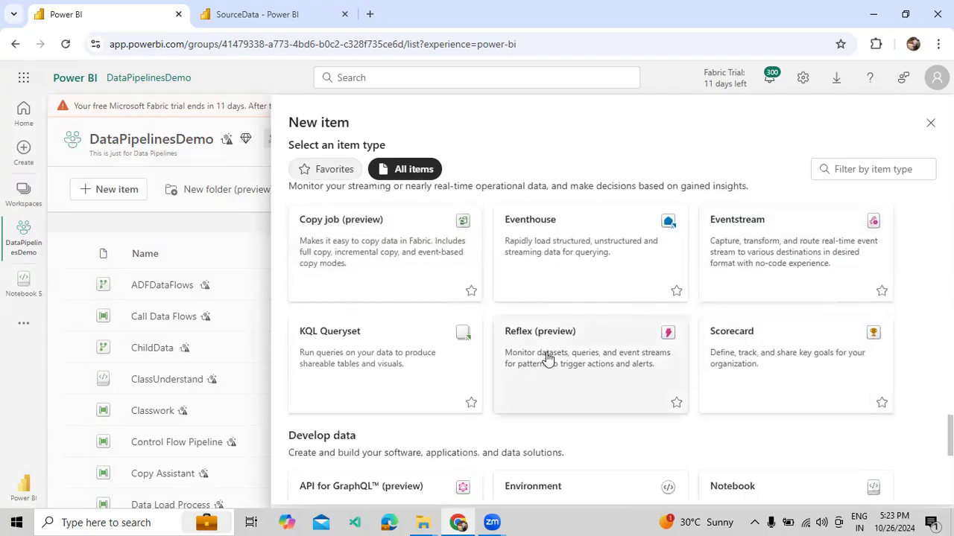
pyautogui.scroll(-3, 398, 357)
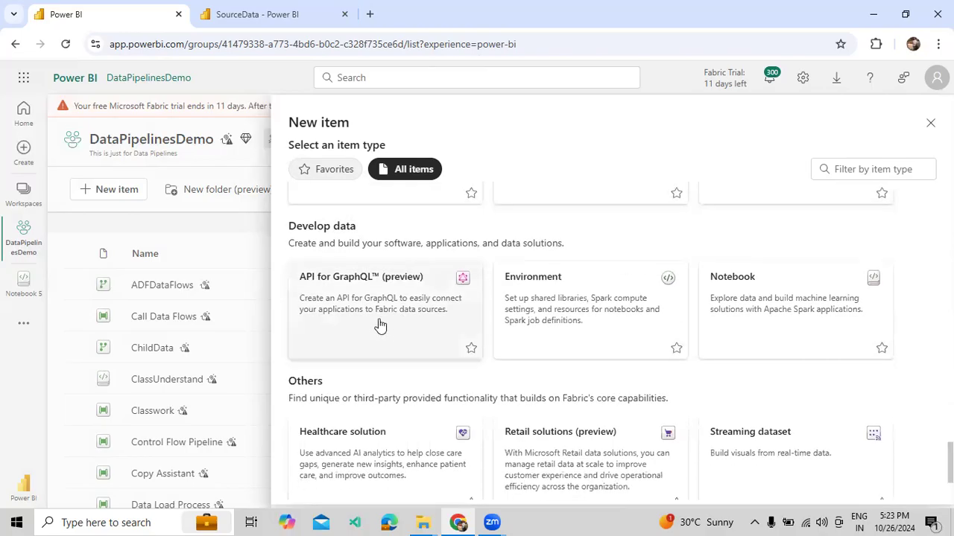
pyautogui.doubleClick(303, 227)
pyautogui.scroll(-2, 456, 311)
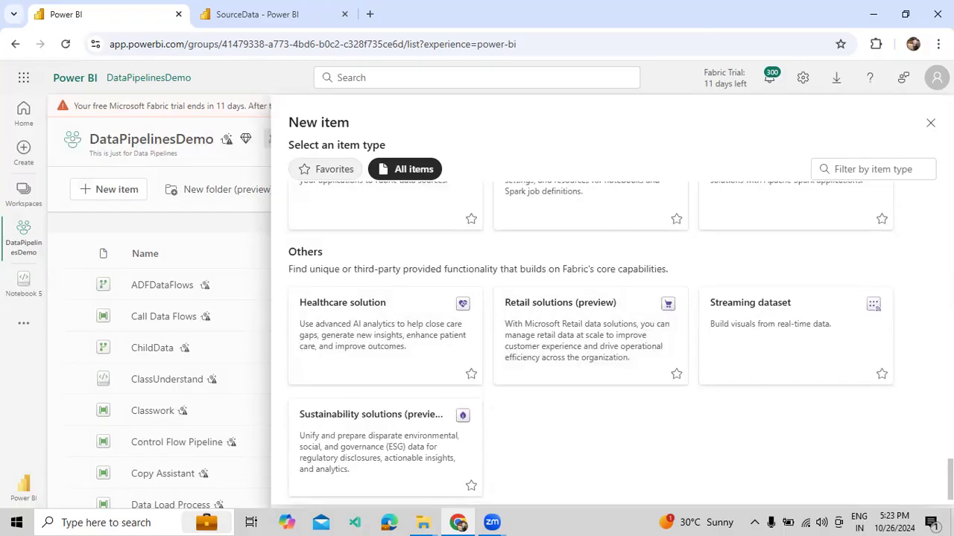
pyautogui.scroll(15, 590, 335)
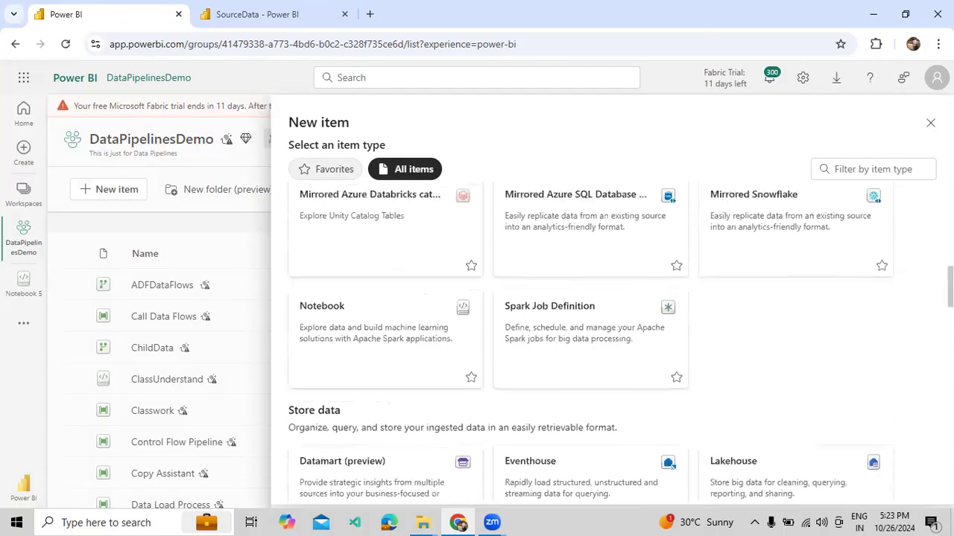
pyautogui.scroll(1, 621, 341)
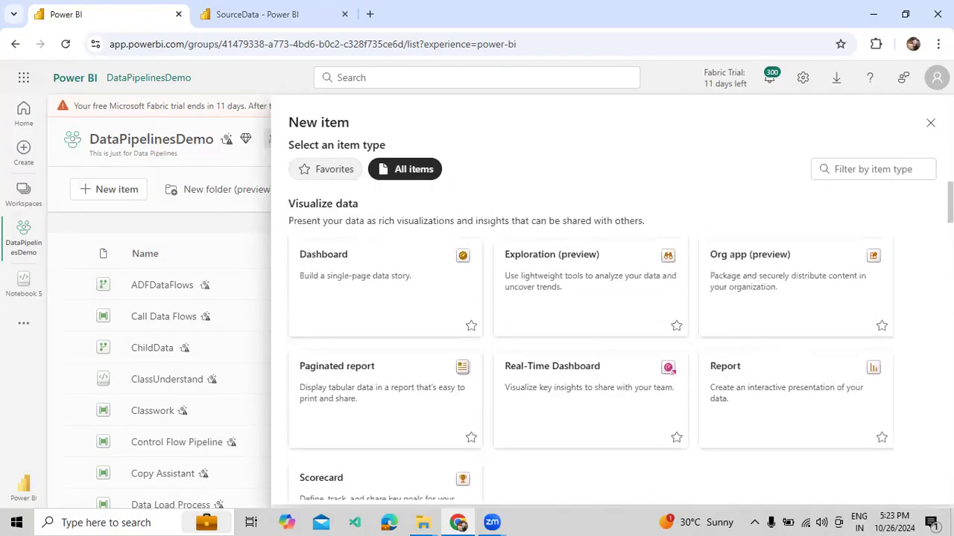
# Step: Examine the item types under Visualize data, check the Favorites list, and return to all items
pyautogui.scroll(-2, 621, 341)
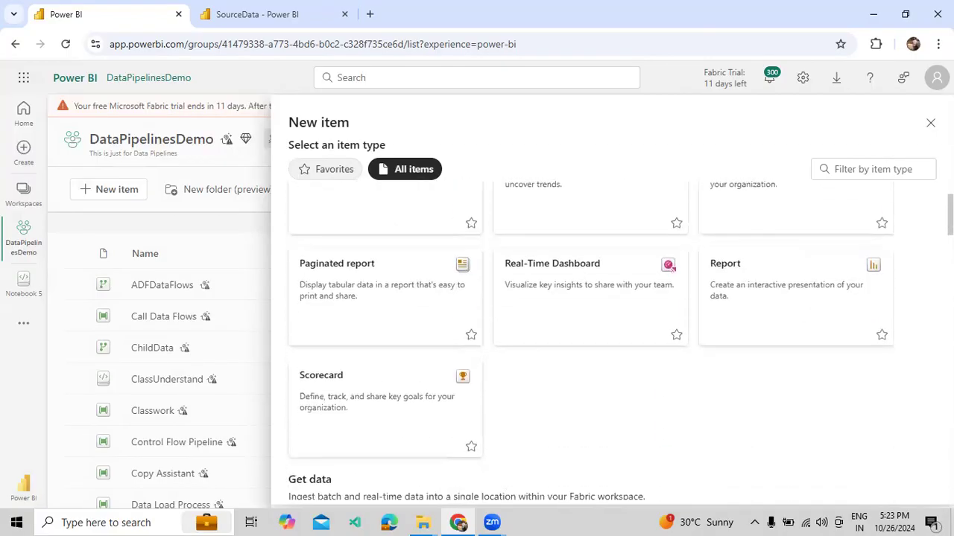
pyautogui.scroll(-1, 591, 341)
pyautogui.scroll(-1, 621, 341)
pyautogui.scroll(6, 621, 340)
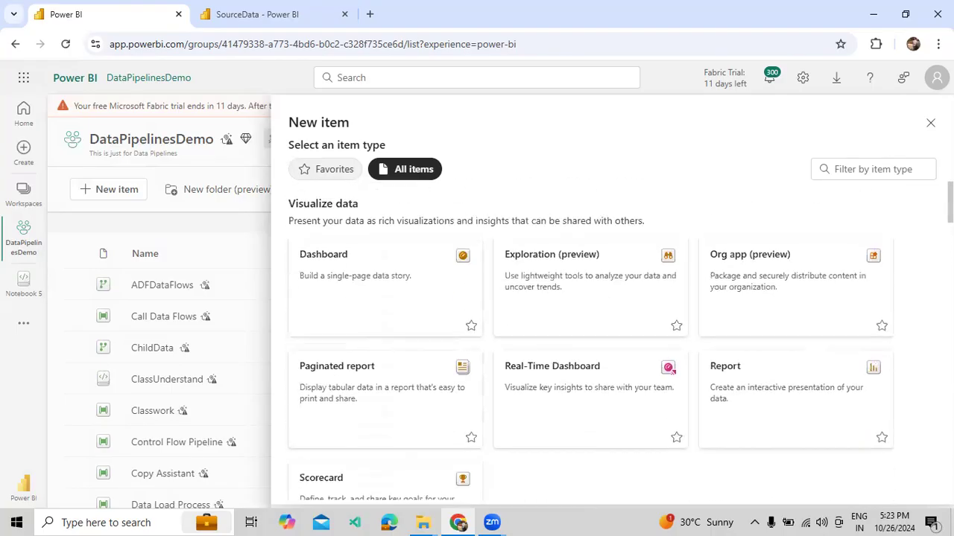
pyautogui.scroll(-1, 620, 341)
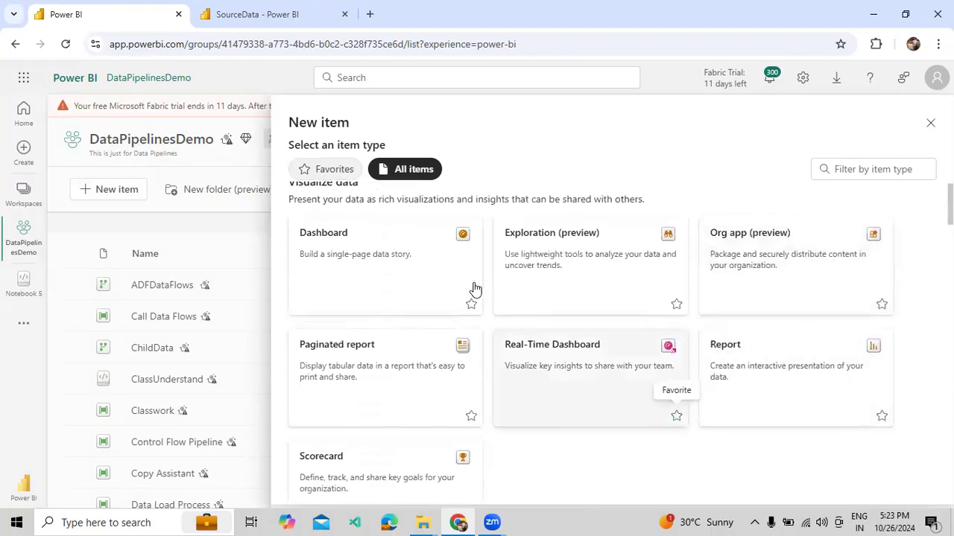
pyautogui.click(328, 170)
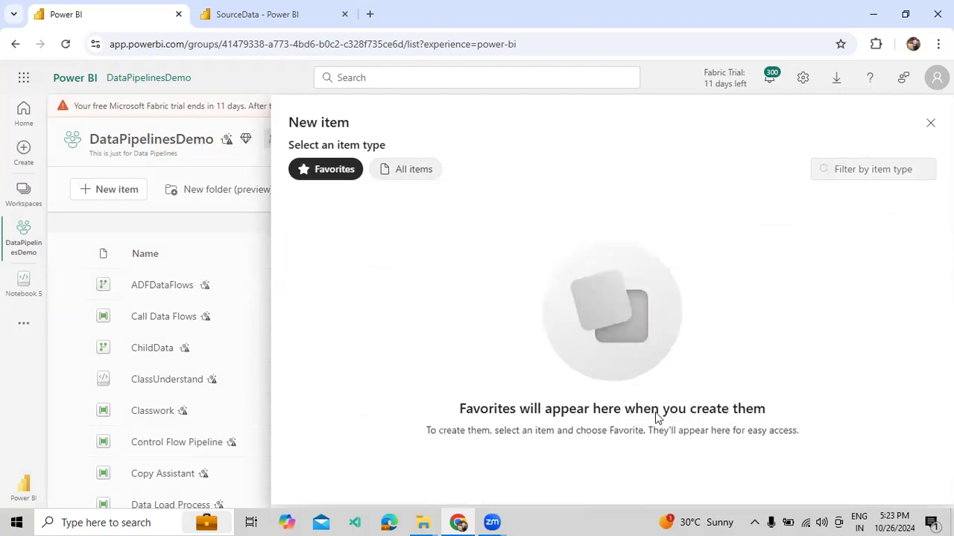
pyautogui.click(411, 170)
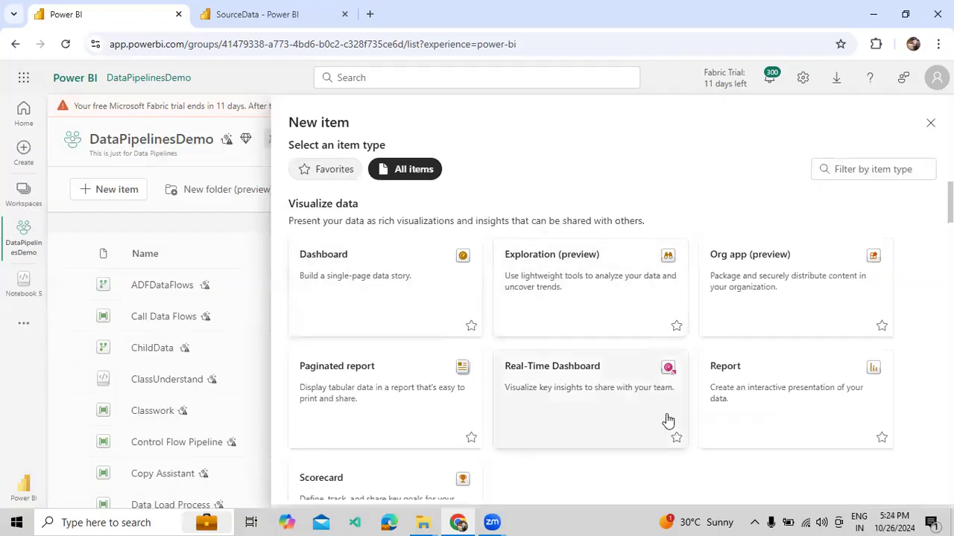
# Step: Mark Real-Time Dashboard, Copy job and Data pipeline as favorites, browse the remaining item types, and show the Favorites list
pyautogui.scroll(-5, 680, 439)
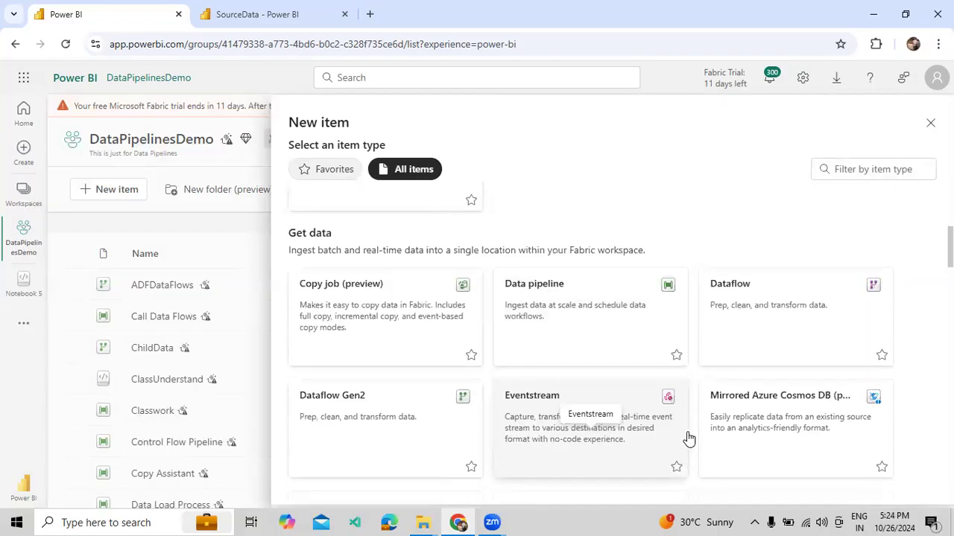
pyautogui.click(470, 357)
pyautogui.click(675, 357)
pyautogui.scroll(-3, 451, 373)
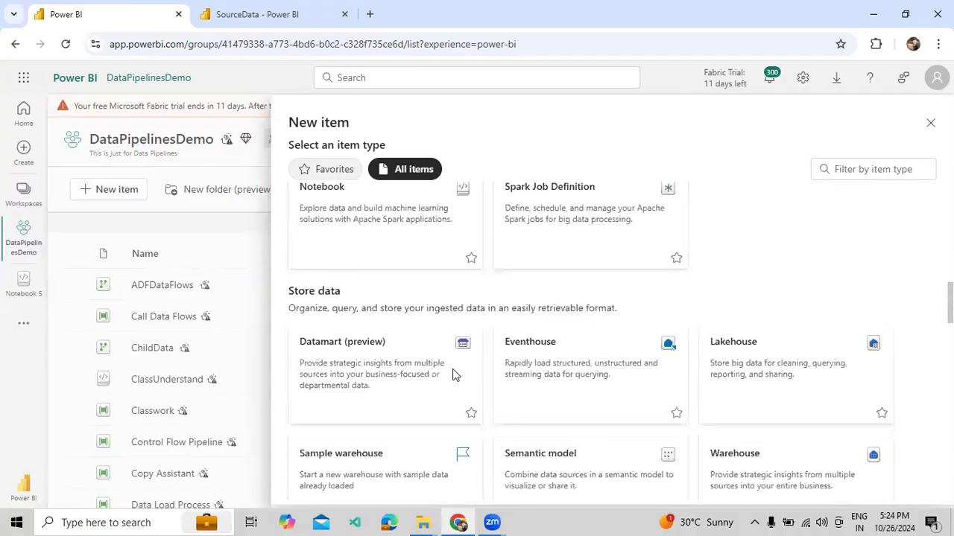
pyautogui.scroll(-3, 452, 375)
pyautogui.scroll(2, 472, 323)
pyautogui.scroll(-2, 475, 325)
pyautogui.scroll(-6, 475, 326)
pyautogui.scroll(-3, 477, 361)
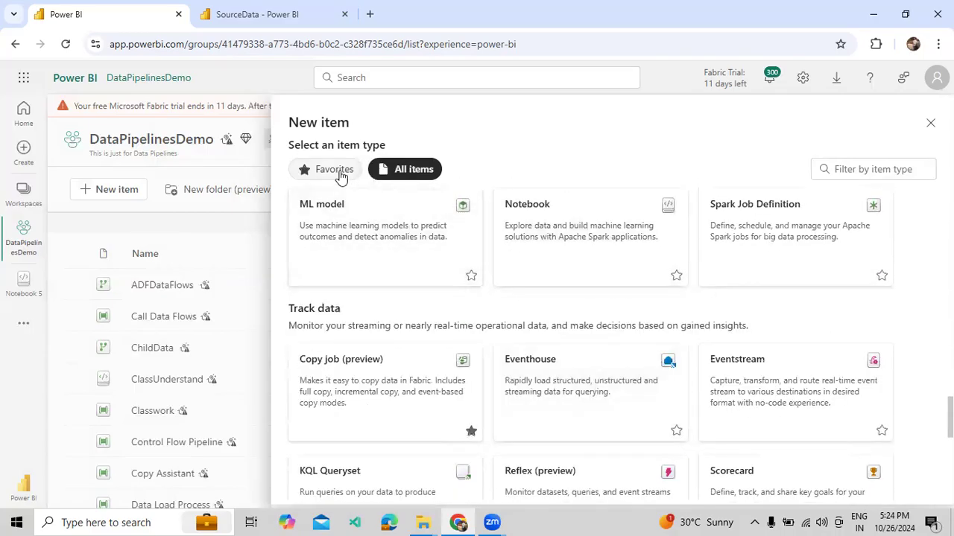
pyautogui.click(341, 171)
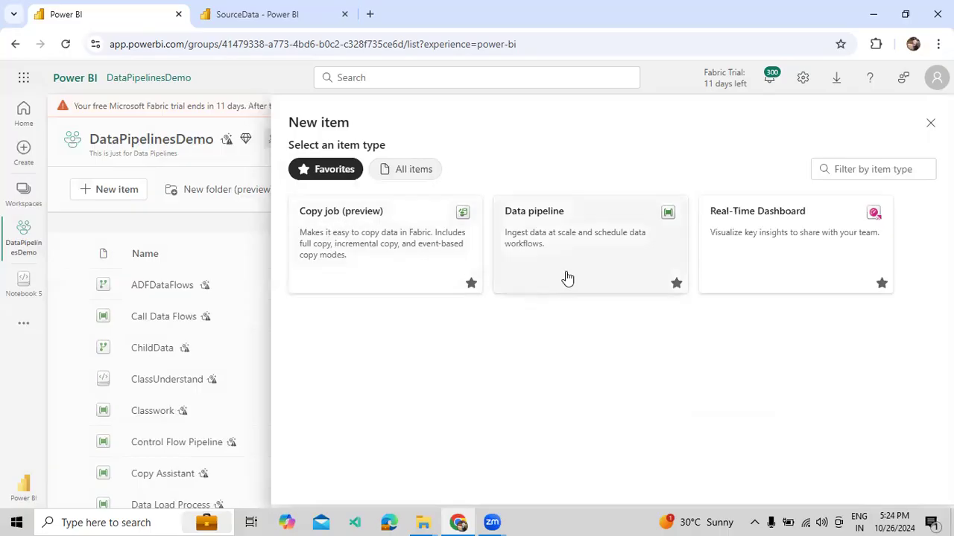
# Step: Remove Real-Time Dashboard, Data pipeline and Copy job from the favorites
pyautogui.click(881, 284)
pyautogui.click(676, 283)
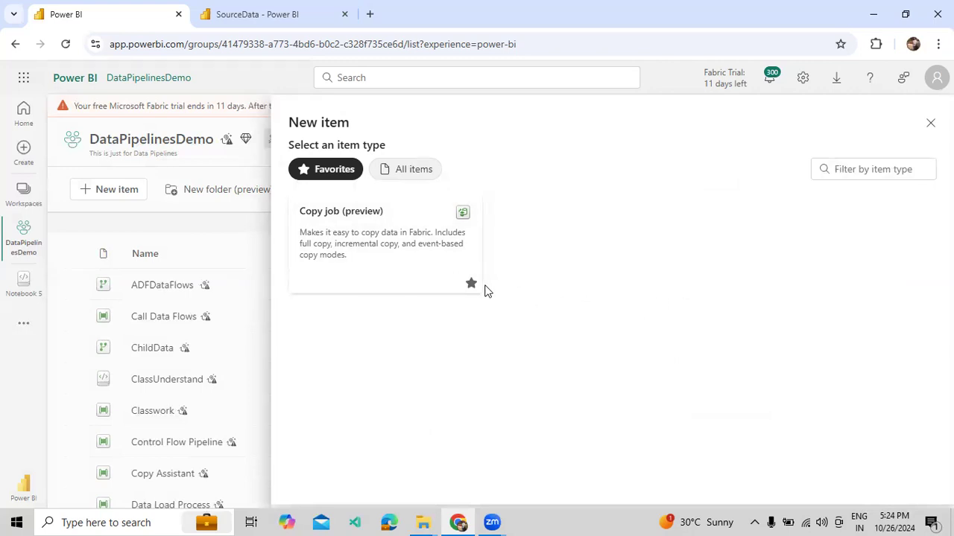
pyautogui.click(471, 285)
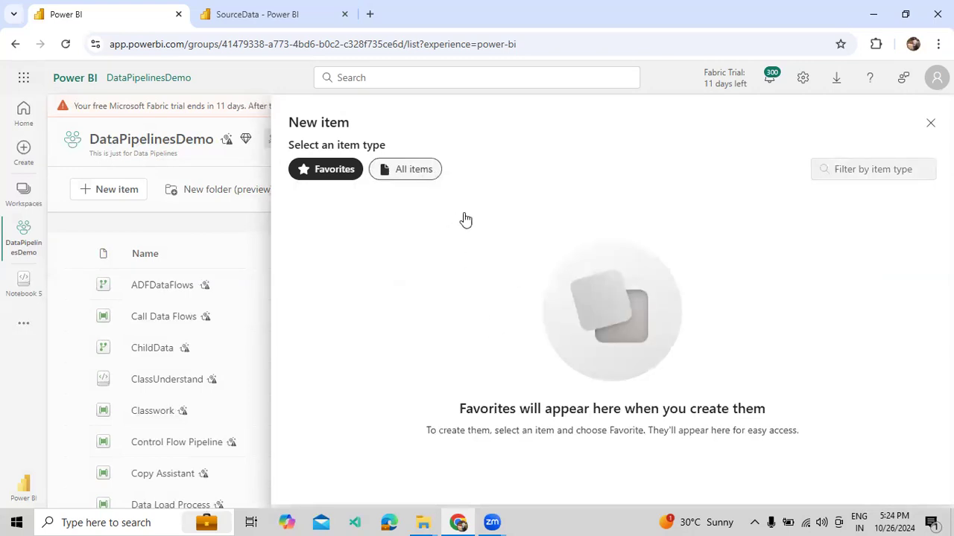
# Step: Mark Dataflow Gen2, Copy job and Data pipeline under Get data as favorites and show the Favorites list
pyautogui.scroll(-3, 651, 365)
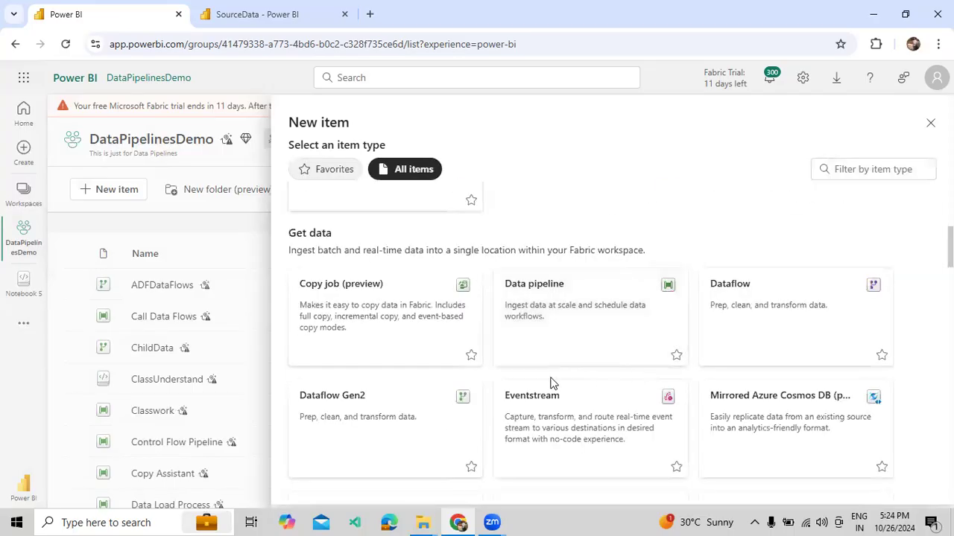
pyautogui.click(471, 466)
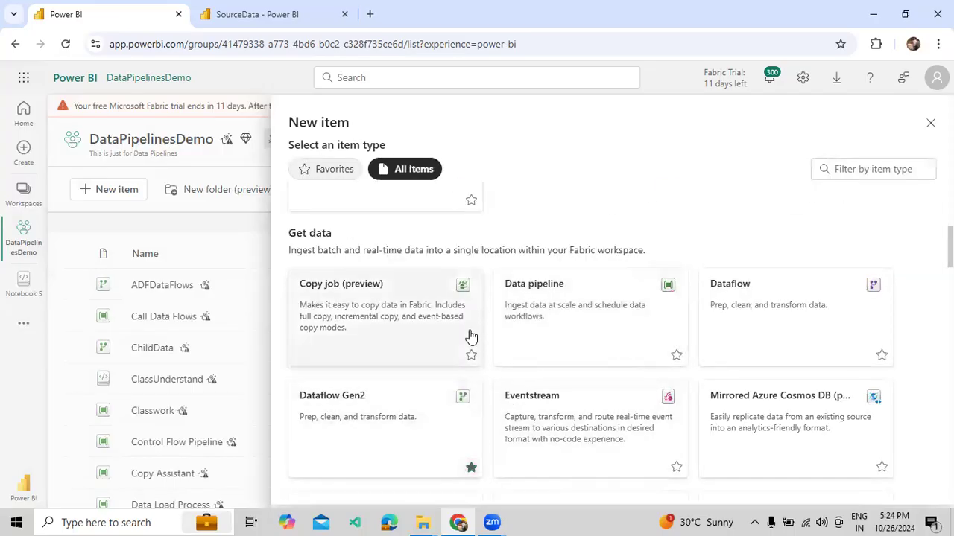
pyautogui.click(471, 355)
pyautogui.click(675, 356)
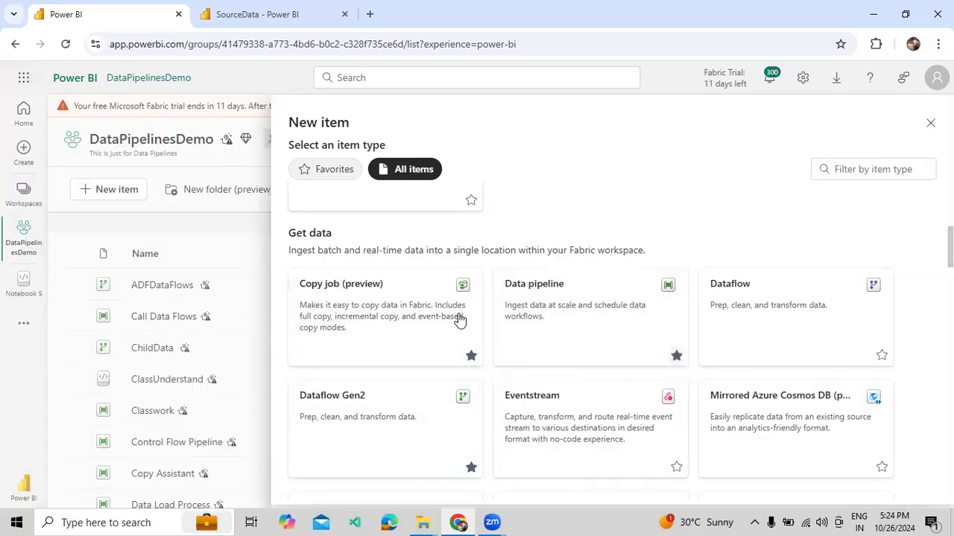
pyautogui.click(339, 172)
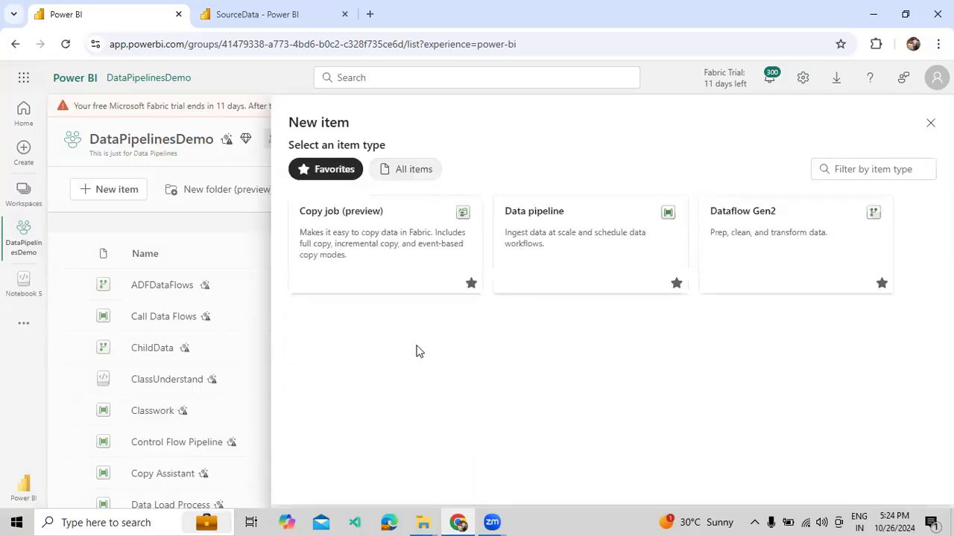
# Step: Create a new data pipeline from the favorite item types
pyautogui.click(577, 251)
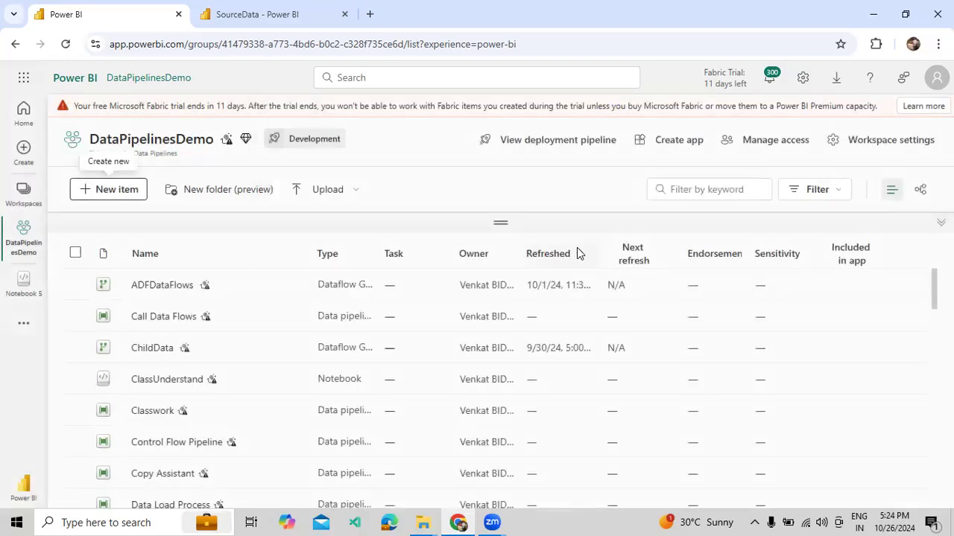
pyautogui.click(468, 344)
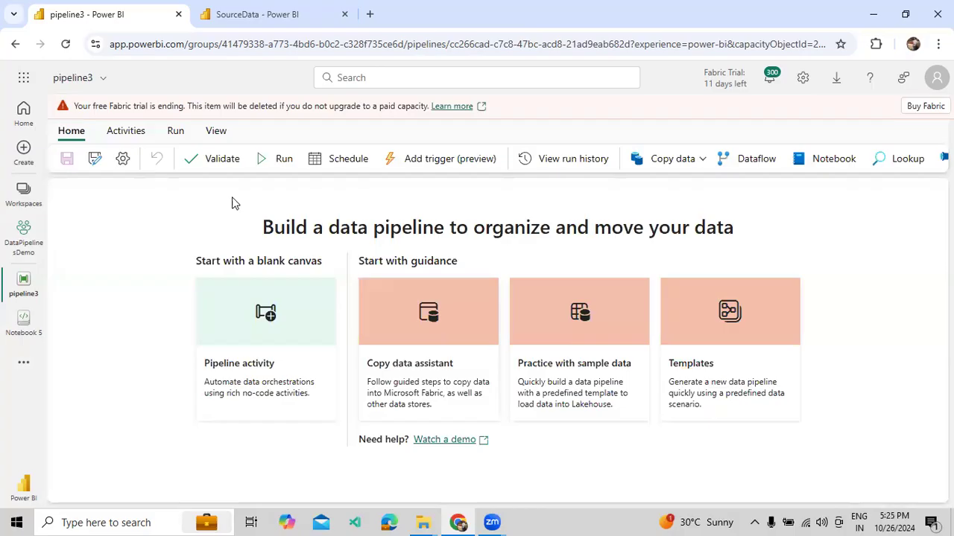
# Step: Examine the activities available for the new pipeline, including the Orchestrate, Notifications, Transform and Machine Learning groups
pyautogui.click(137, 134)
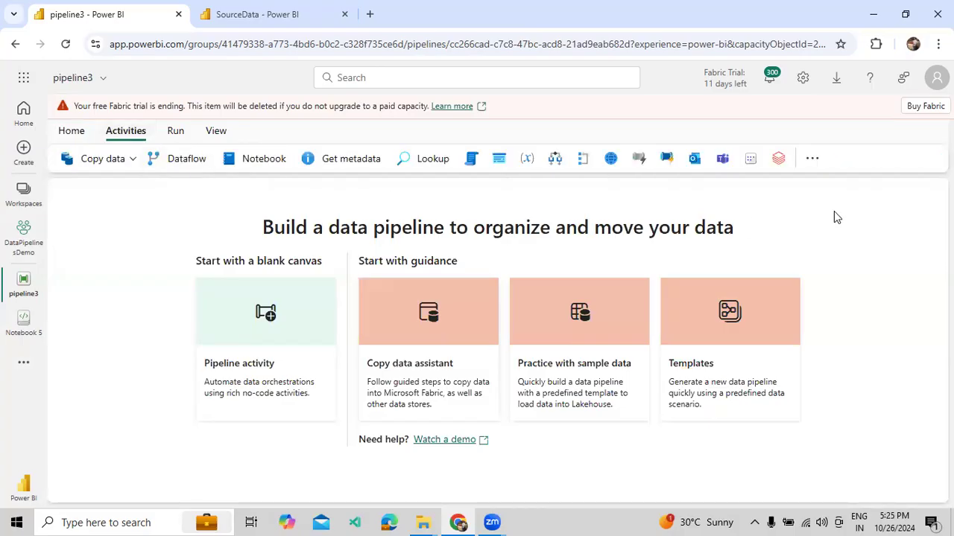
pyautogui.click(813, 160)
pyautogui.scroll(-5, 830, 289)
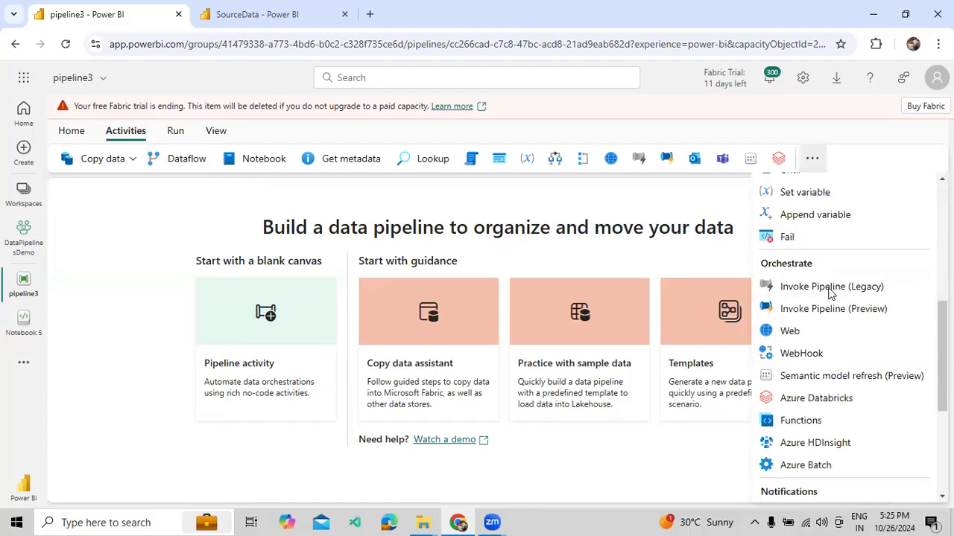
pyautogui.scroll(-3, 829, 292)
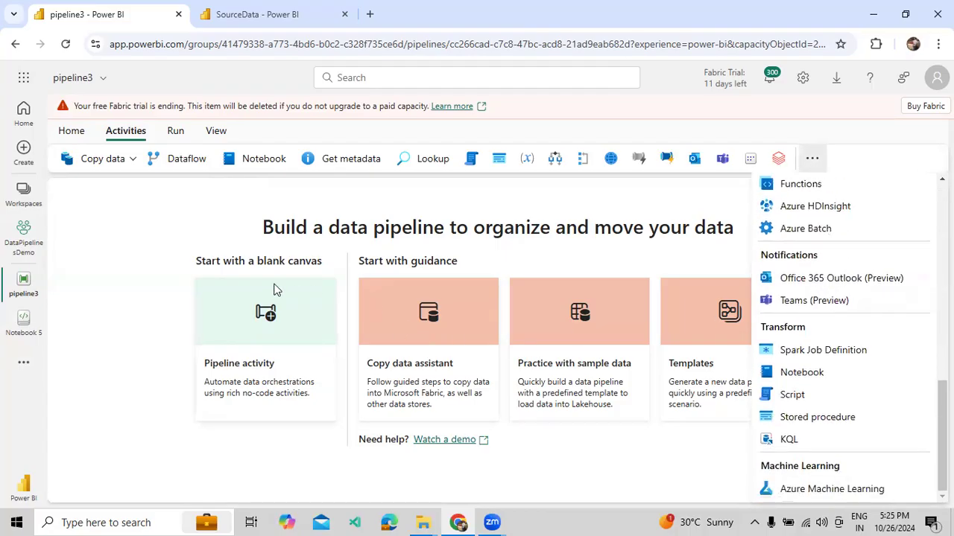
pyautogui.click(171, 289)
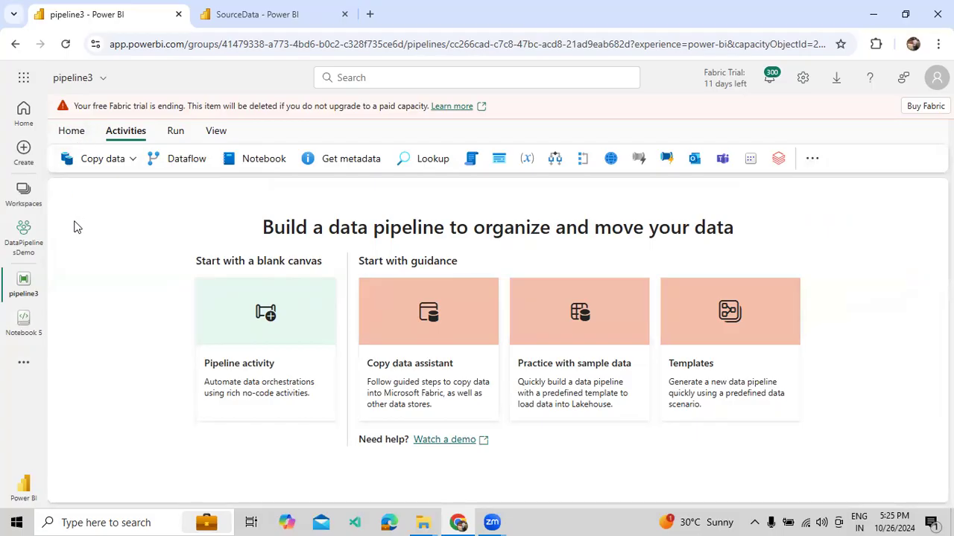
# Step: Close the open pipeline and return to the DataPipelinesDemo workspace
pyautogui.click(39, 273)
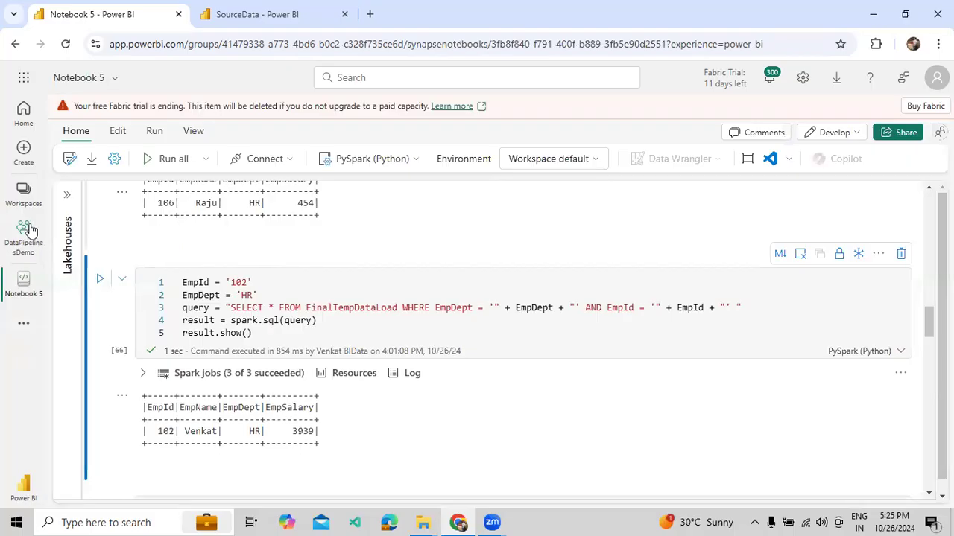
pyautogui.click(29, 197)
pyautogui.click(120, 264)
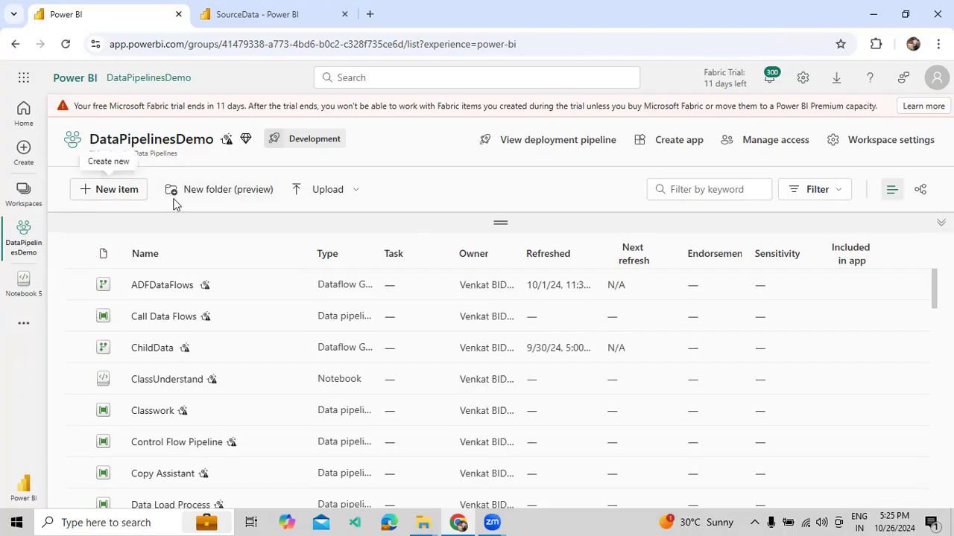
# Step: Examine the sources offered for uploading files to the workspace
pyautogui.click(363, 195)
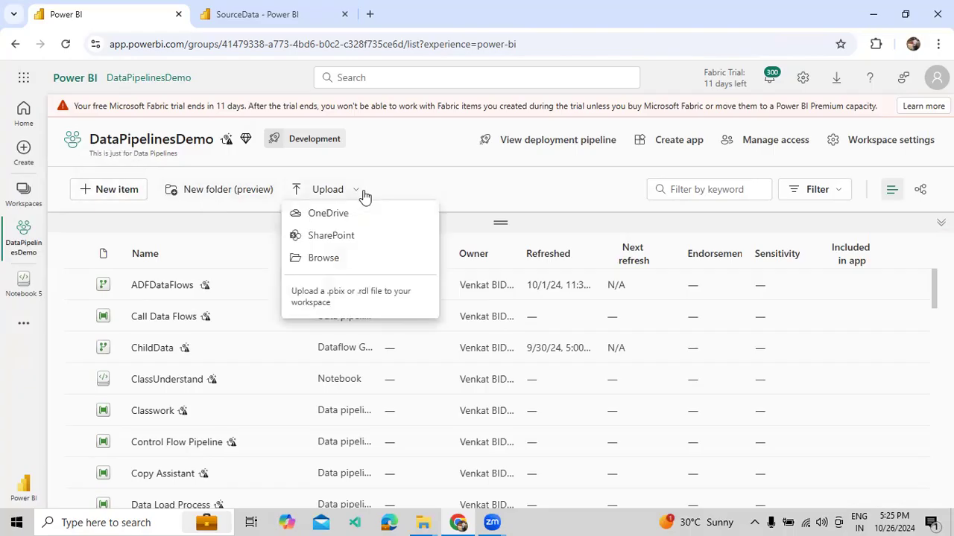
pyautogui.click(470, 185)
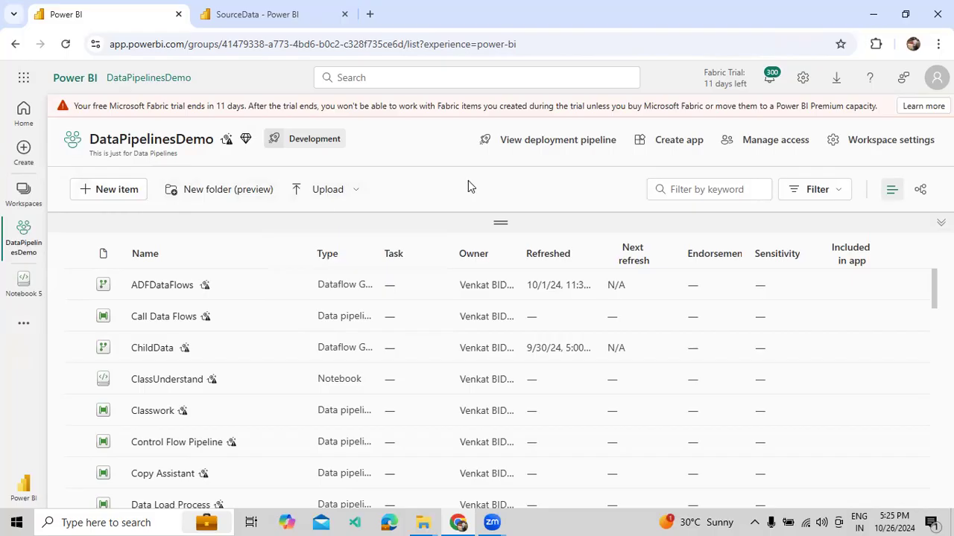